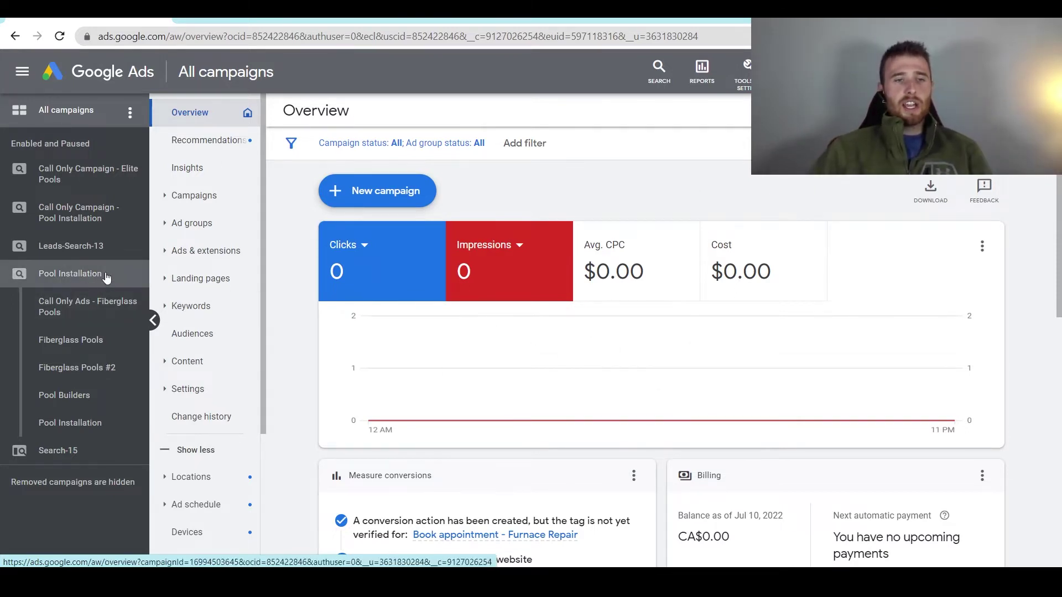
Open the Ad schedule page of the Pool Installation campaign.
{"action": "left_click", "coordinate": [60, 280]}
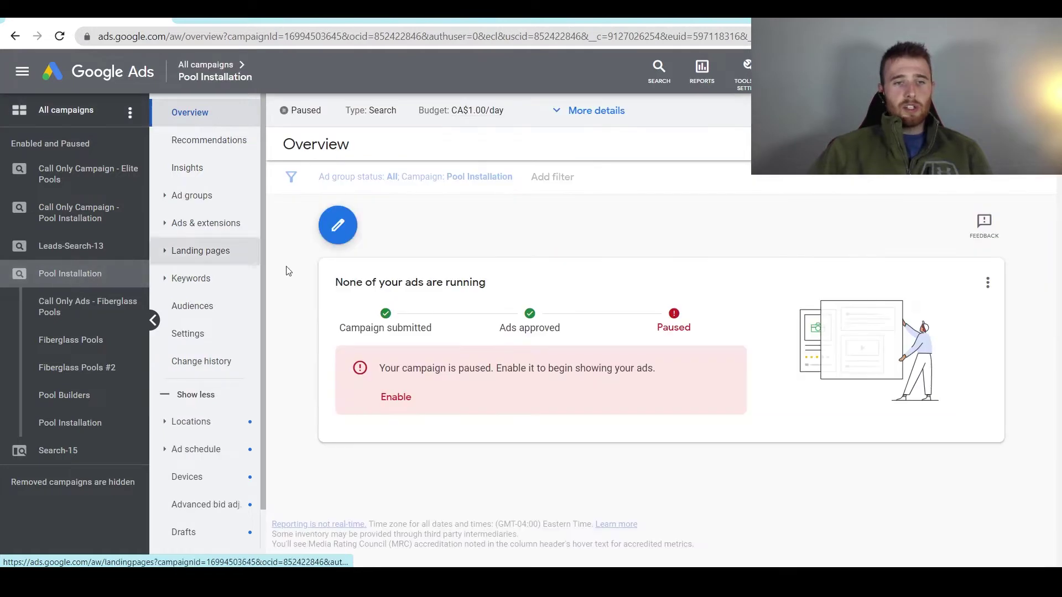
{"action": "left_click", "coordinate": [224, 397]}
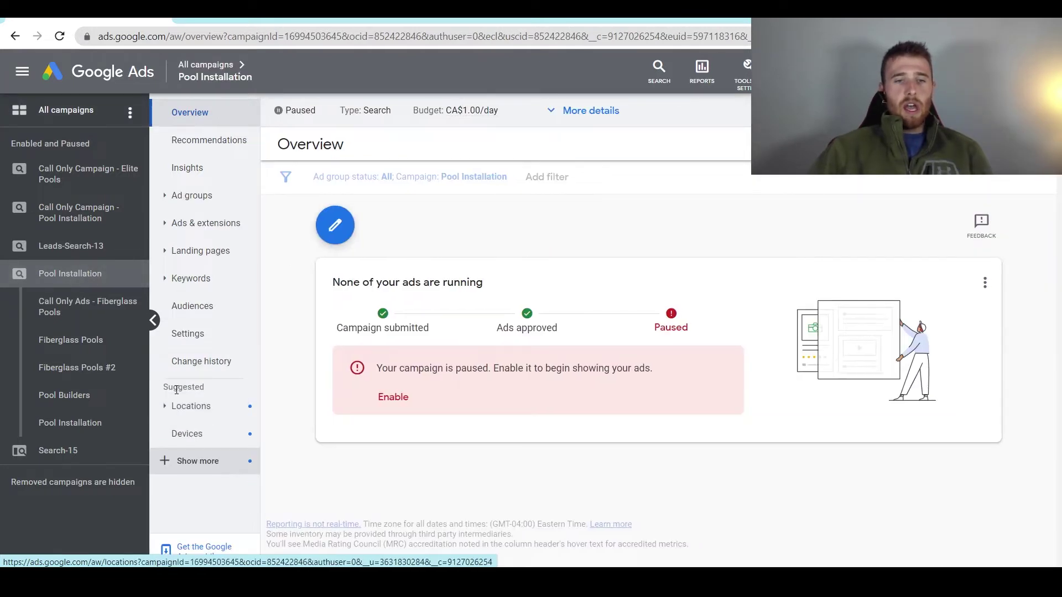
{"action": "left_click", "coordinate": [197, 463]}
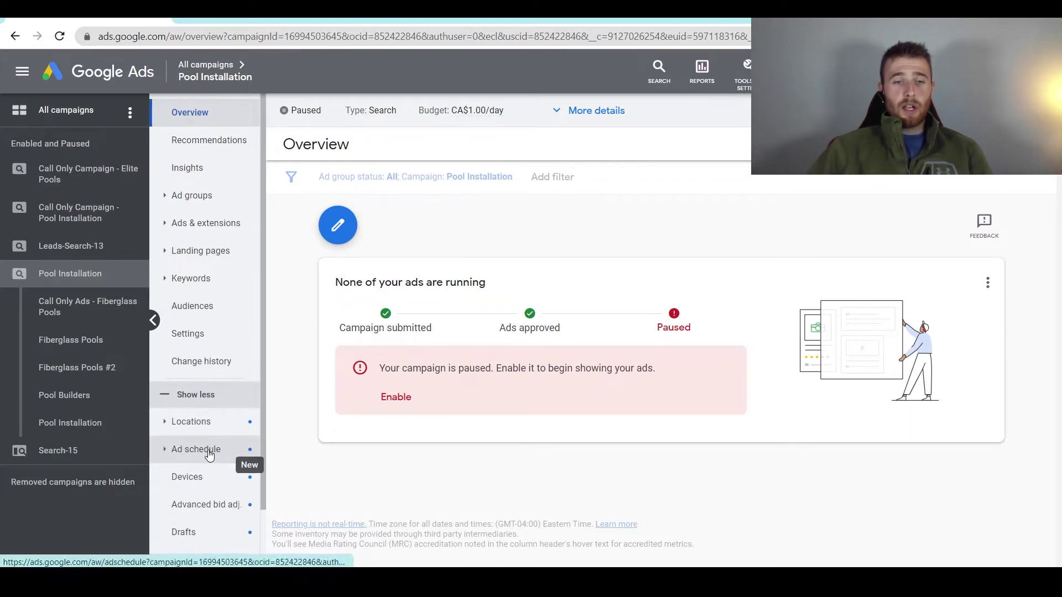
{"action": "left_click", "coordinate": [185, 452]}
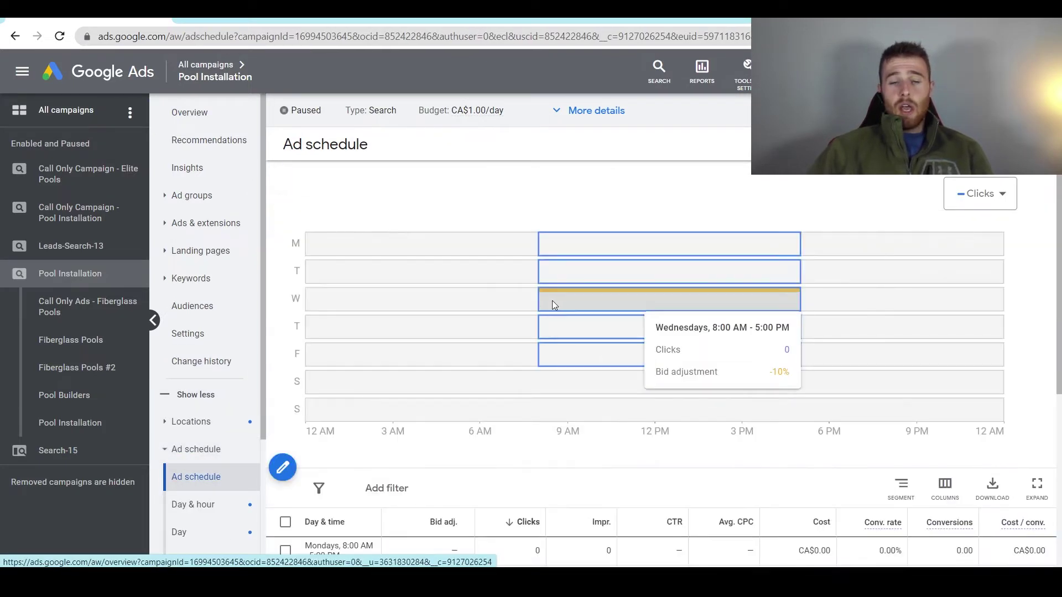
{"action": "scroll", "coordinate": [433, 290], "scroll_direction": "down", "scroll_amount": 1}
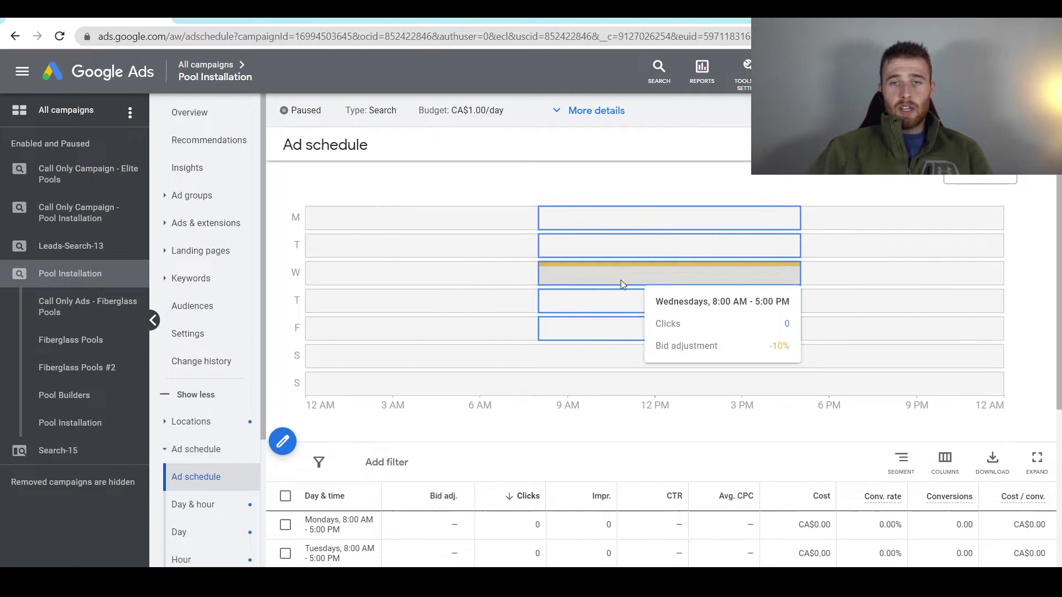
{"action": "scroll", "coordinate": [452, 359], "scroll_direction": "down", "scroll_amount": 2}
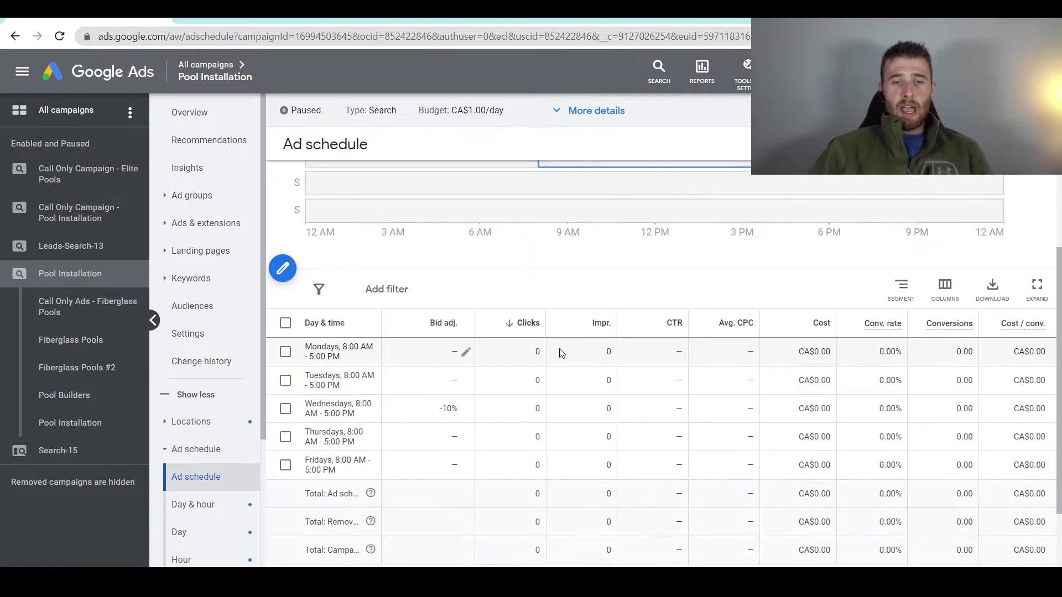
Select all five existing schedule rows and confirm their removal.
{"action": "left_click", "coordinate": [285, 323]}
{"action": "left_click", "coordinate": [378, 290]}
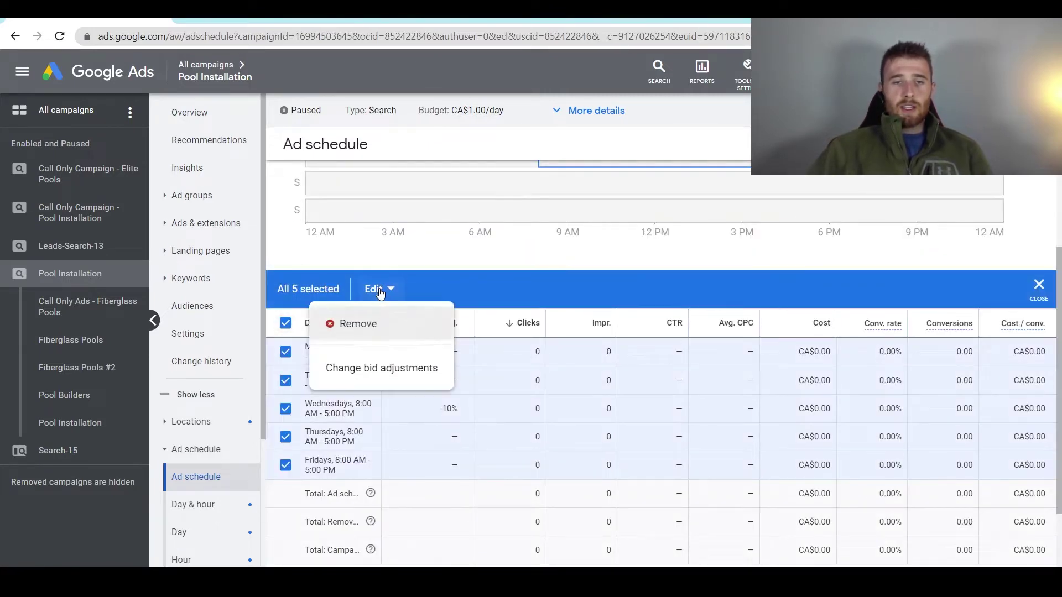
{"action": "left_click", "coordinate": [349, 330]}
{"action": "left_click", "coordinate": [647, 344]}
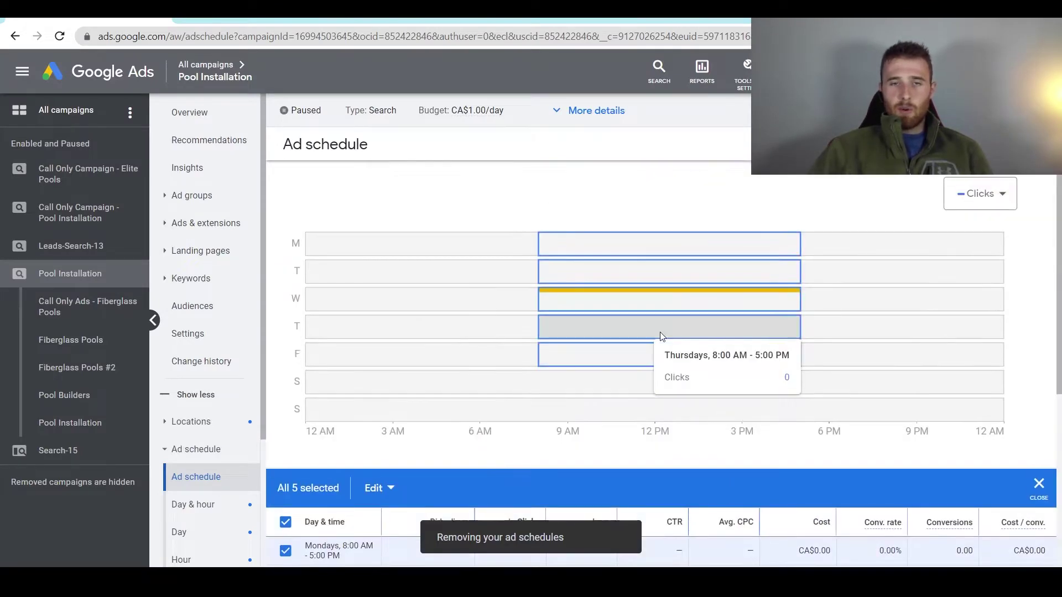
{"action": "scroll", "coordinate": [661, 336], "scroll_direction": "up", "scroll_amount": 2}
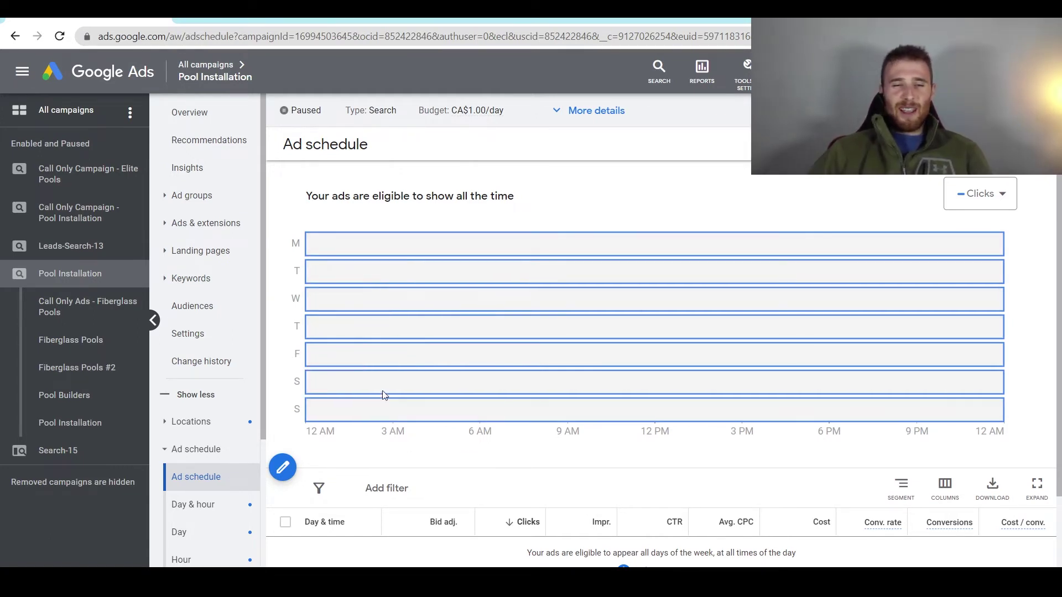
Add and save a Mondays–Fridays ad schedule running from 08:00 to 17:00.
{"action": "left_click", "coordinate": [282, 469]}
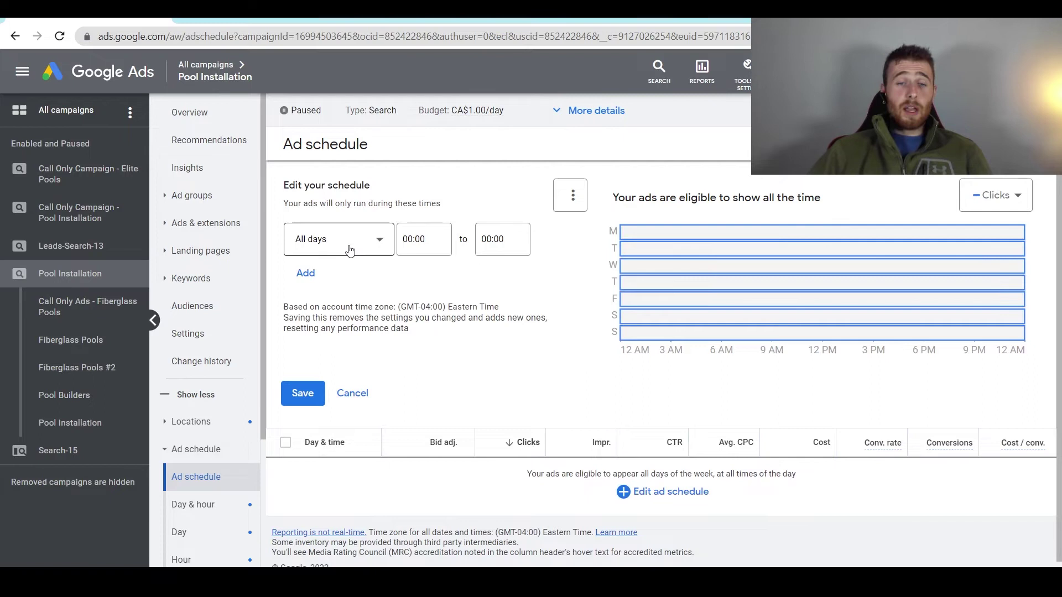
{"action": "left_click", "coordinate": [348, 249]}
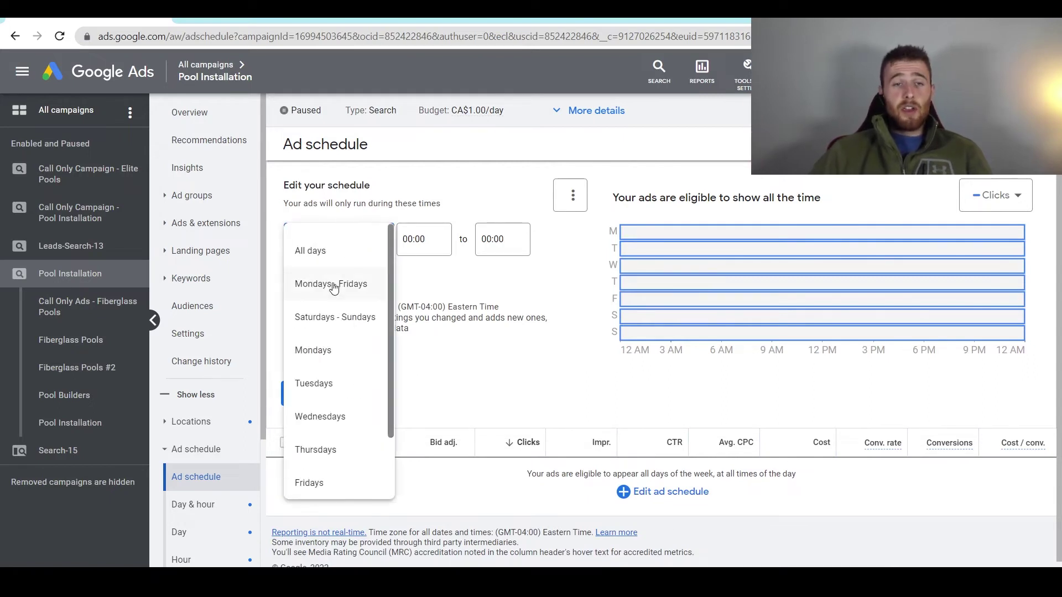
{"action": "left_click", "coordinate": [323, 287]}
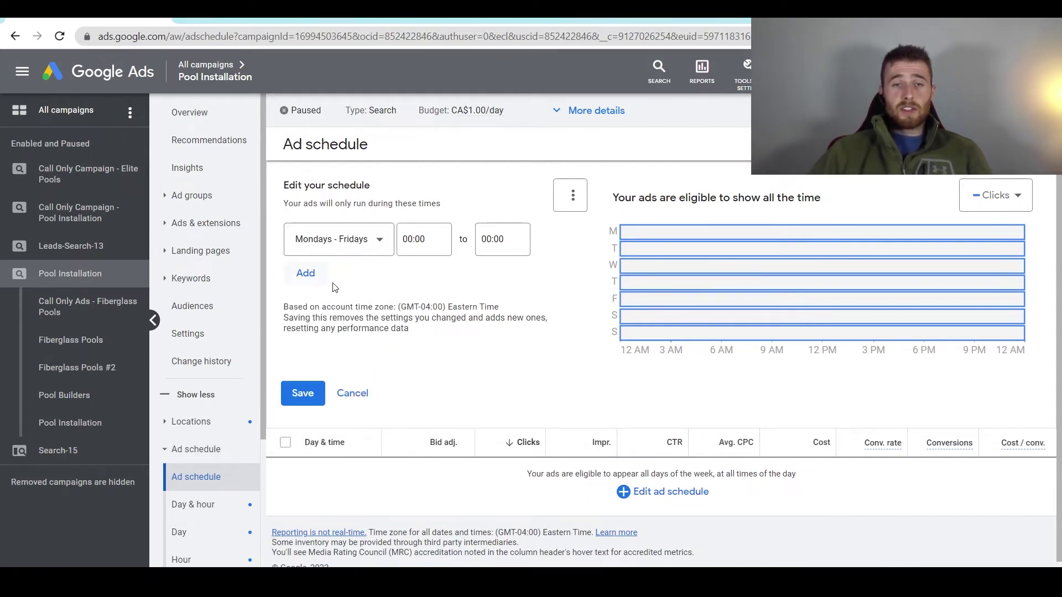
{"action": "left_click", "coordinate": [424, 241]}
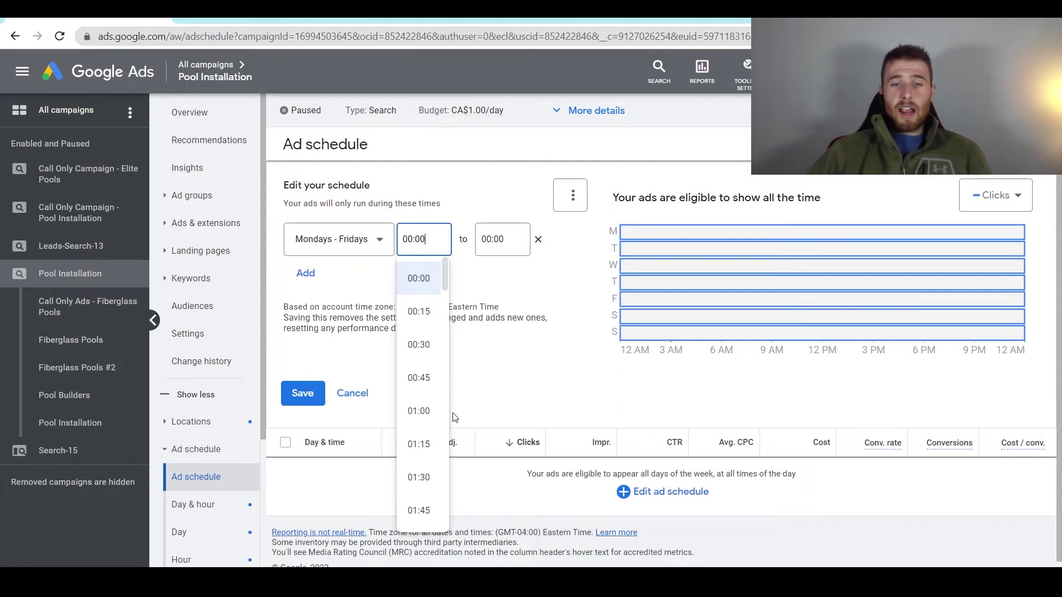
{"action": "scroll", "coordinate": [416, 405], "scroll_direction": "down", "scroll_amount": 5}
{"action": "scroll", "coordinate": [416, 406], "scroll_direction": "down", "scroll_amount": 5}
{"action": "scroll", "coordinate": [418, 411], "scroll_direction": "down", "scroll_amount": 2}
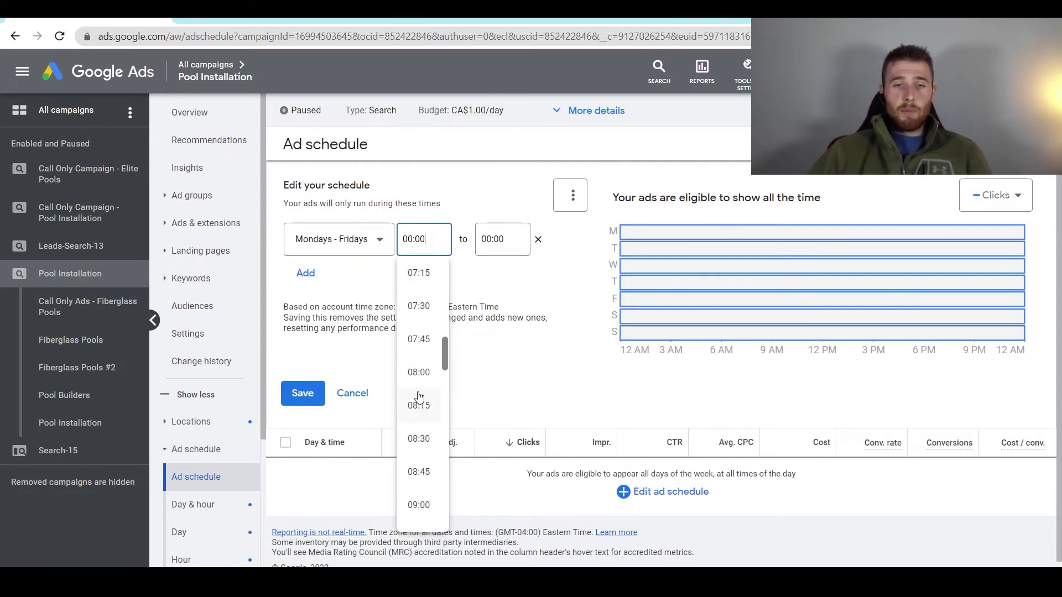
{"action": "left_click", "coordinate": [419, 373]}
{"action": "left_click", "coordinate": [496, 240]}
{"action": "scroll", "coordinate": [500, 371], "scroll_direction": "down", "scroll_amount": 10}
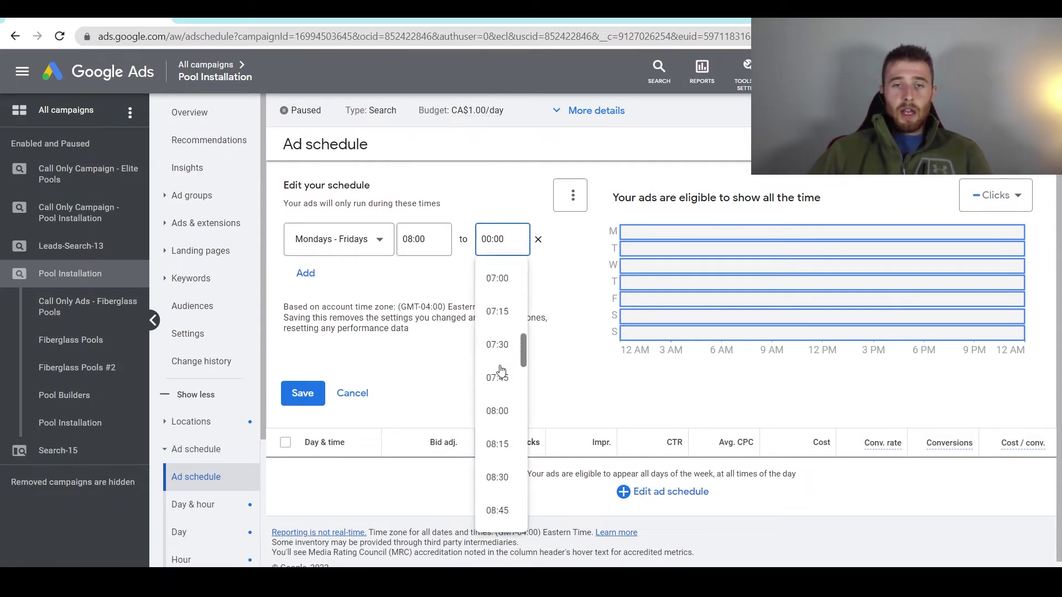
{"action": "scroll", "coordinate": [500, 370], "scroll_direction": "down", "scroll_amount": 6}
{"action": "scroll", "coordinate": [500, 373], "scroll_direction": "down", "scroll_amount": 2}
{"action": "scroll", "coordinate": [501, 382], "scroll_direction": "down", "scroll_amount": 2}
{"action": "scroll", "coordinate": [501, 416], "scroll_direction": "down", "scroll_amount": 2}
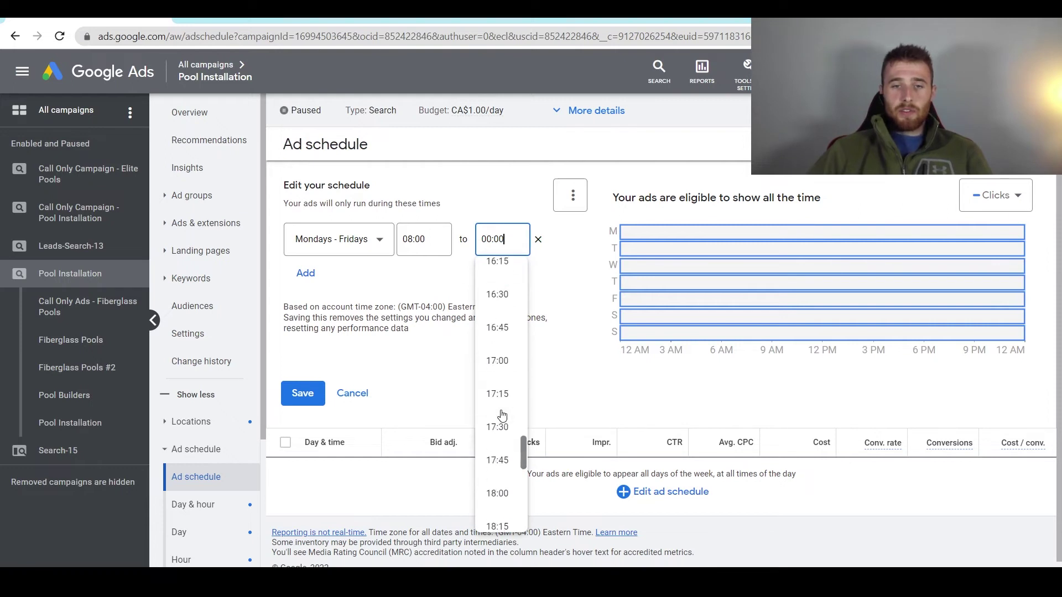
{"action": "left_click", "coordinate": [502, 362]}
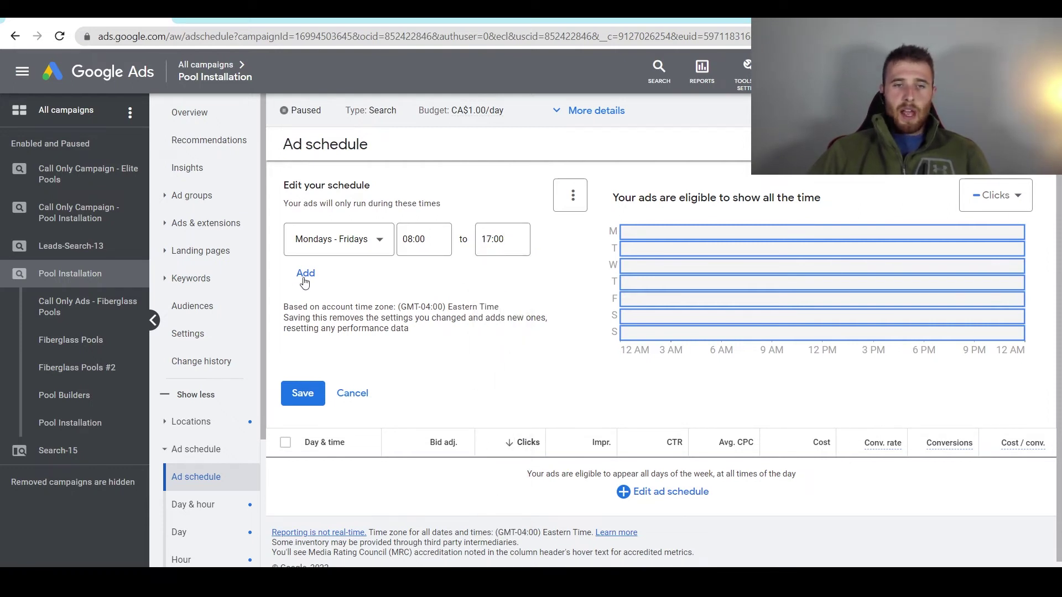
{"action": "left_click", "coordinate": [301, 396]}
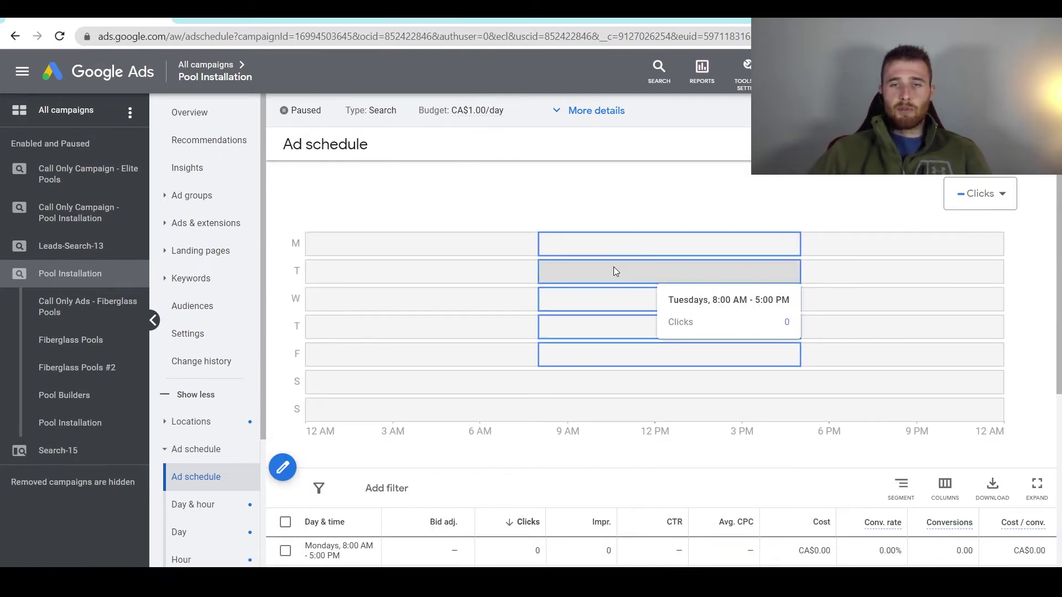
{"action": "scroll", "coordinate": [513, 351], "scroll_direction": "down", "scroll_amount": 2}
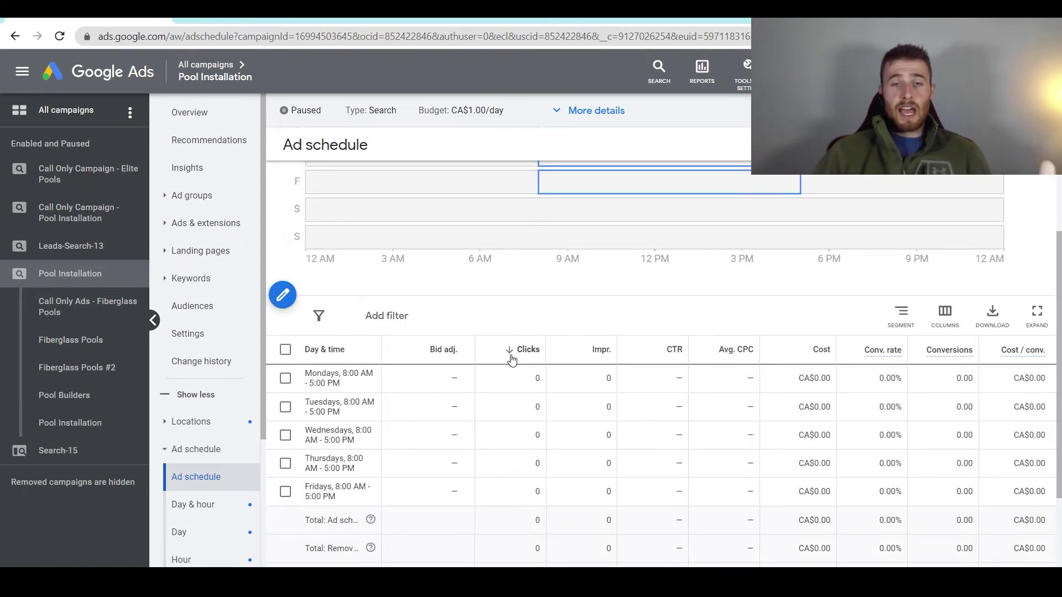
{"action": "mouse_move", "coordinate": [461, 378]}
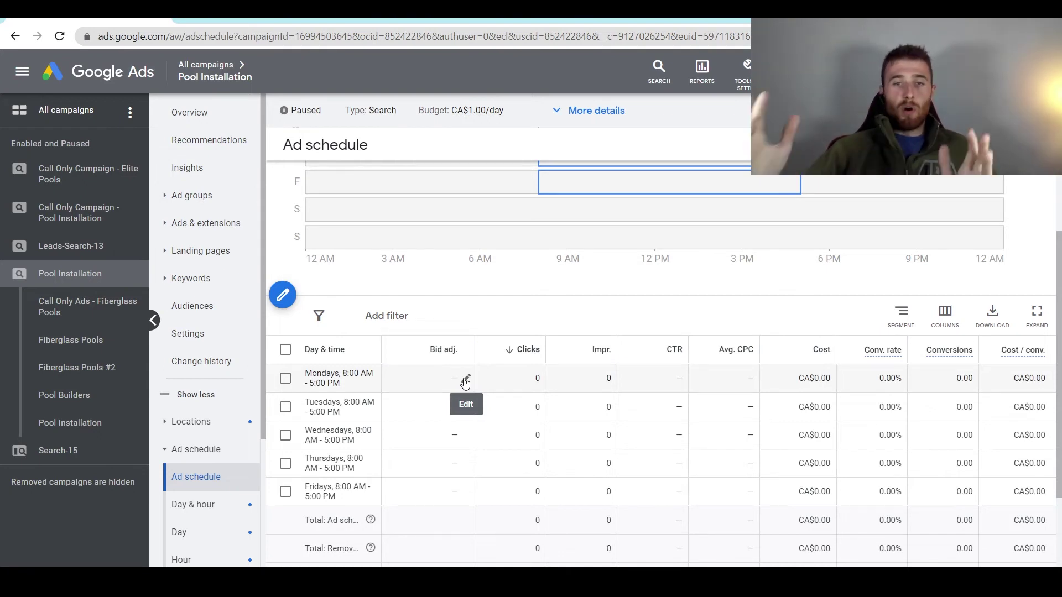
Set bid adjustments of Increase 10% on Monday and Decrease 10% on Wednesday.
{"action": "left_click", "coordinate": [466, 381]}
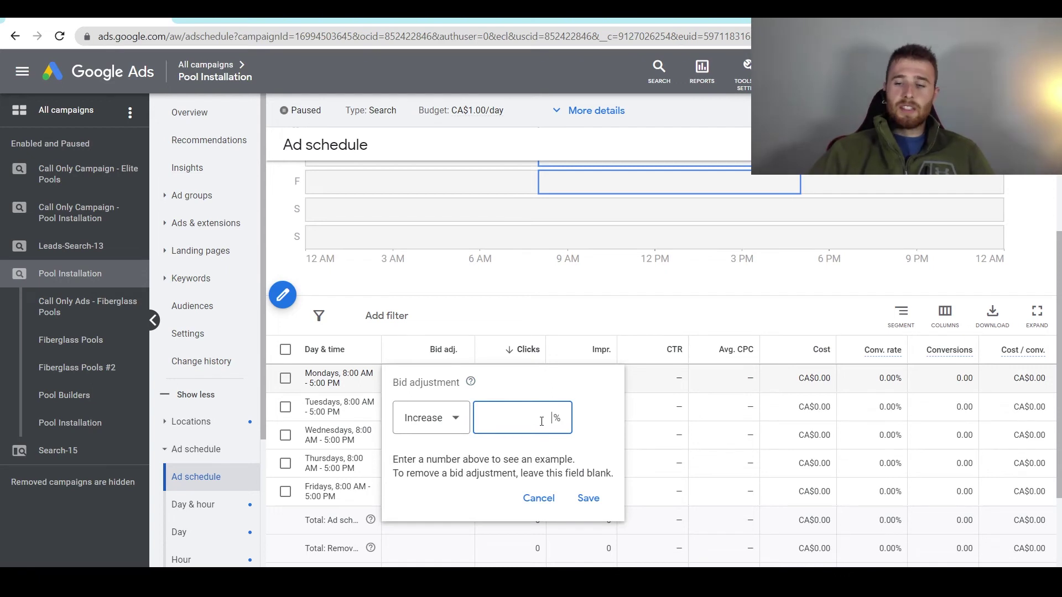
{"action": "type", "text": "10"}
{"action": "key", "text": "Return"}
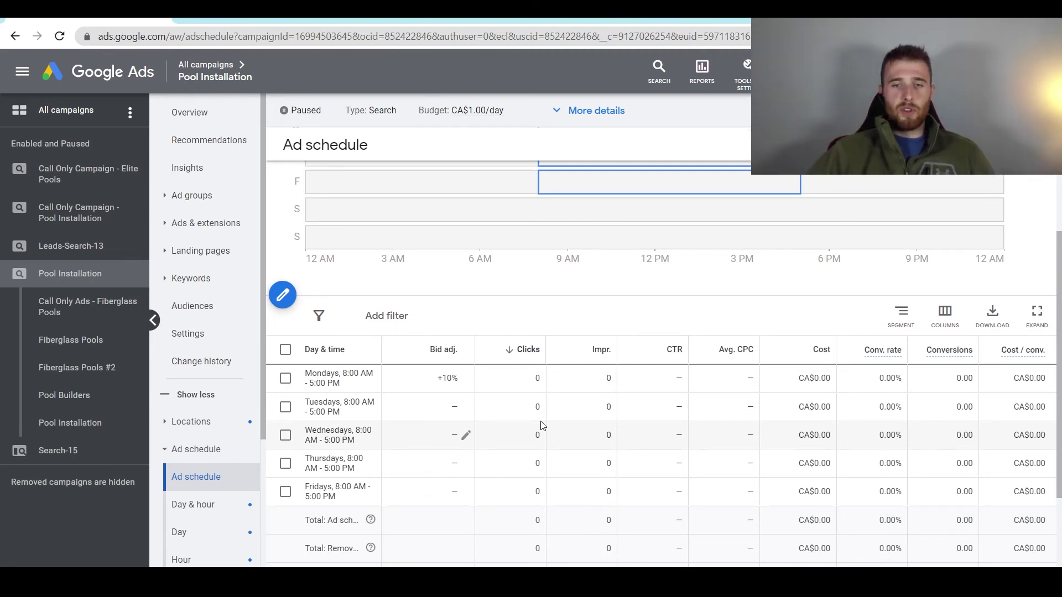
{"action": "left_click", "coordinate": [466, 438]}
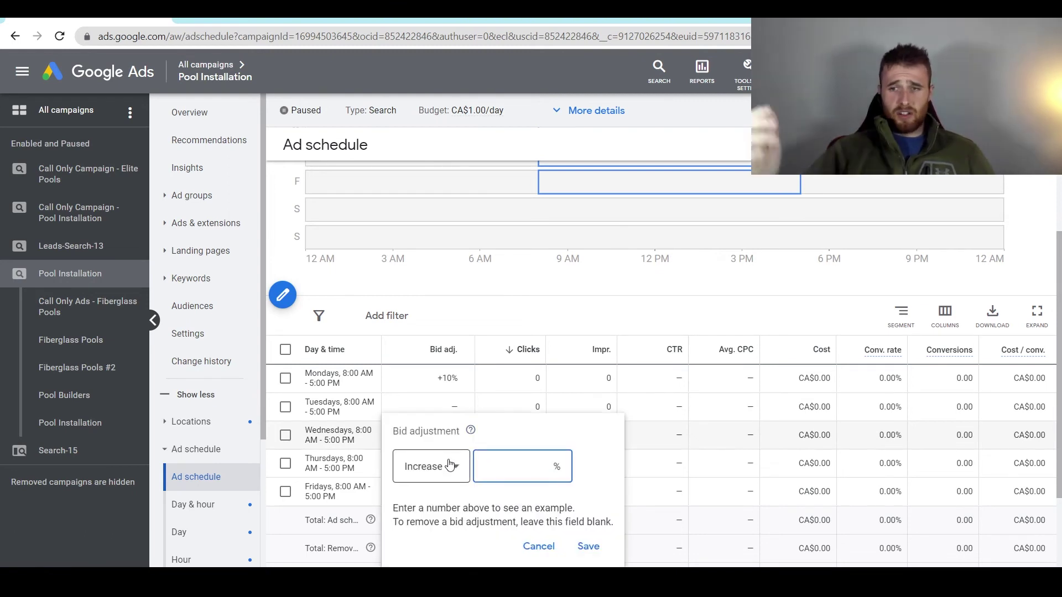
{"action": "left_click", "coordinate": [449, 466]}
{"action": "left_click", "coordinate": [428, 497]}
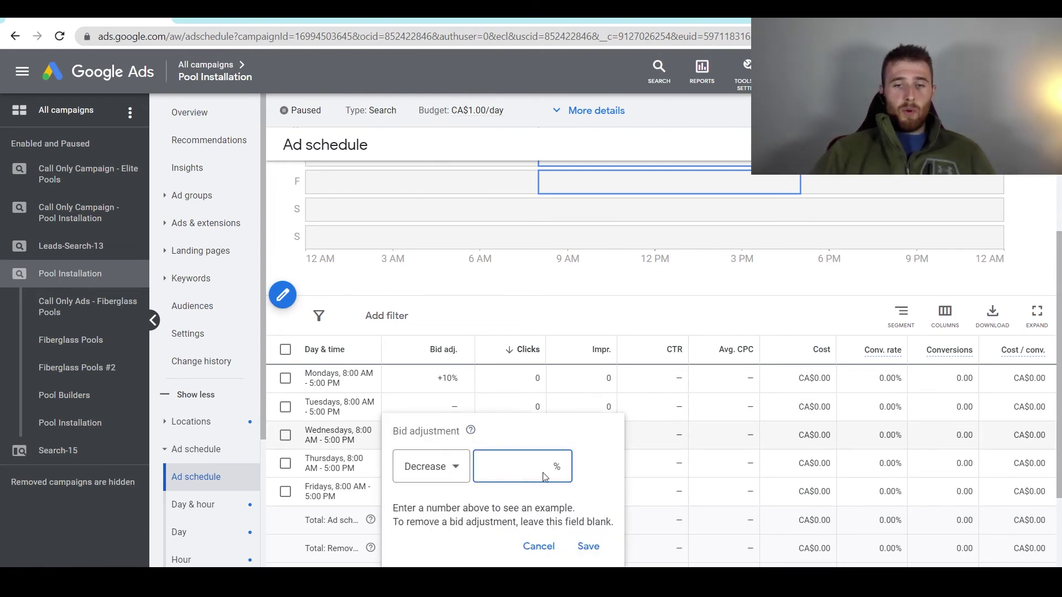
{"action": "left_click", "coordinate": [544, 476]}
{"action": "type", "text": "10"}
{"action": "key", "text": "Return"}
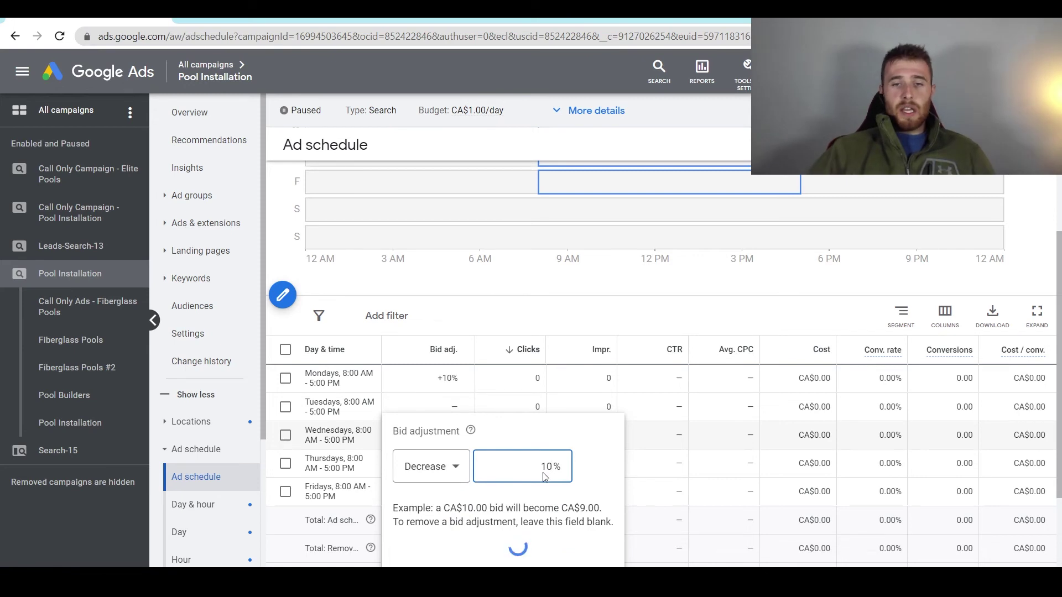
{"action": "scroll", "coordinate": [664, 282], "scroll_direction": "up", "scroll_amount": 2}
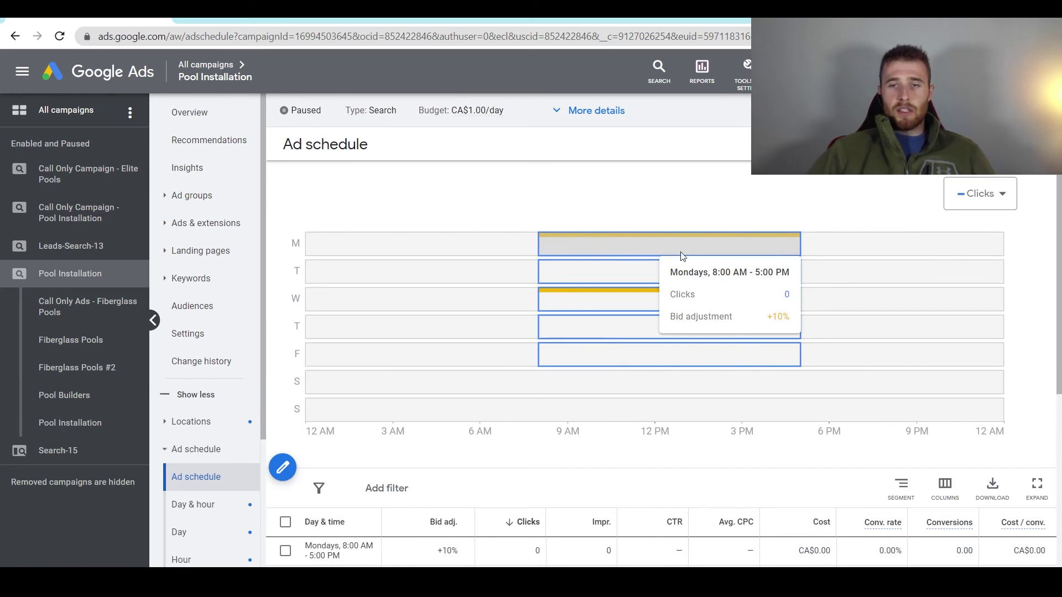
{"action": "mouse_move", "coordinate": [669, 299]}
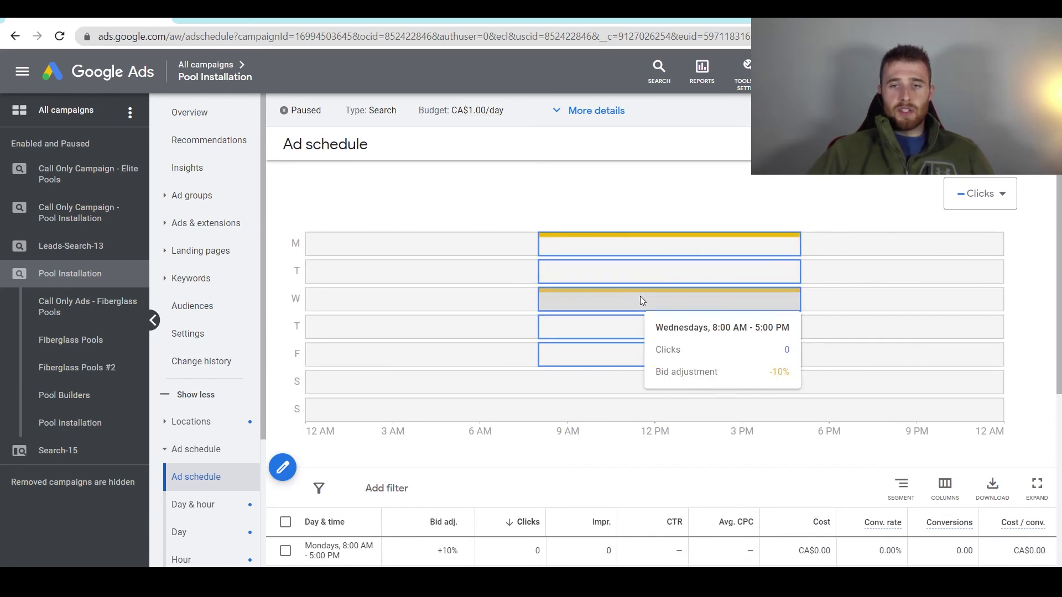
{"action": "scroll", "coordinate": [607, 356], "scroll_direction": "down", "scroll_amount": 2}
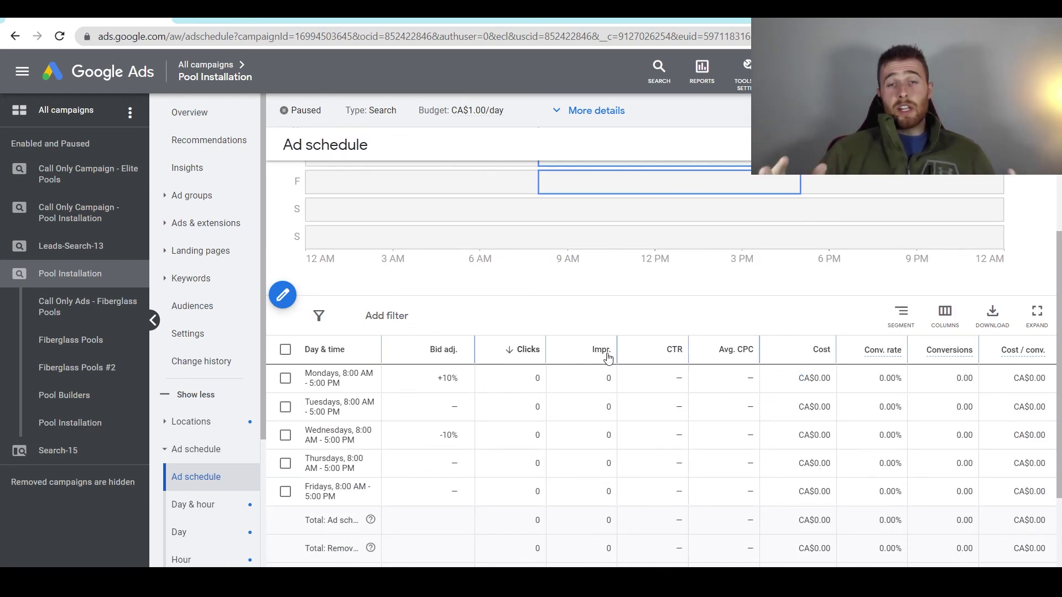
{"action": "scroll", "coordinate": [607, 356], "scroll_direction": "up", "scroll_amount": 2}
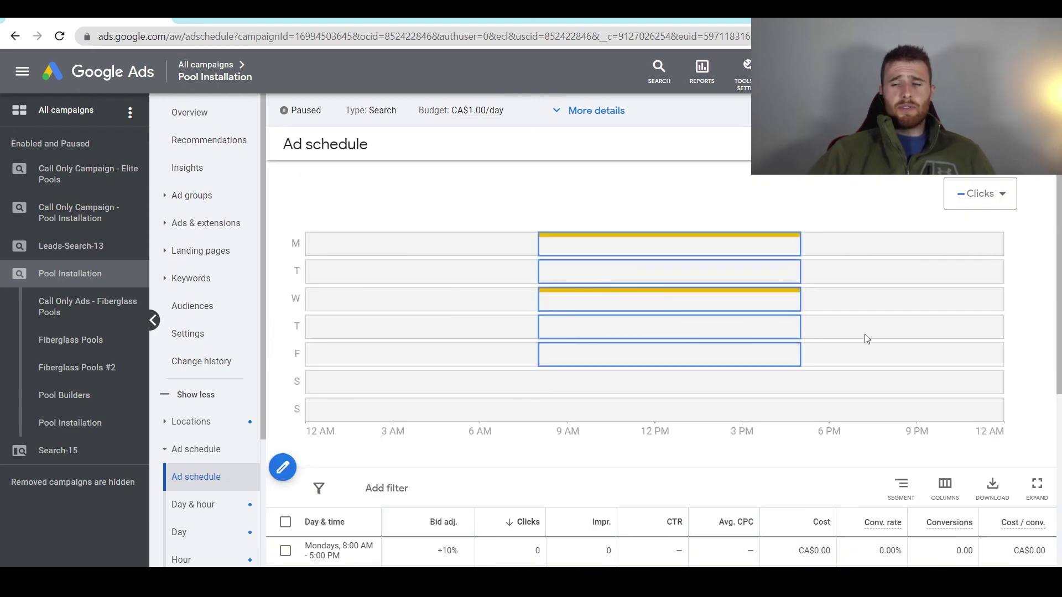